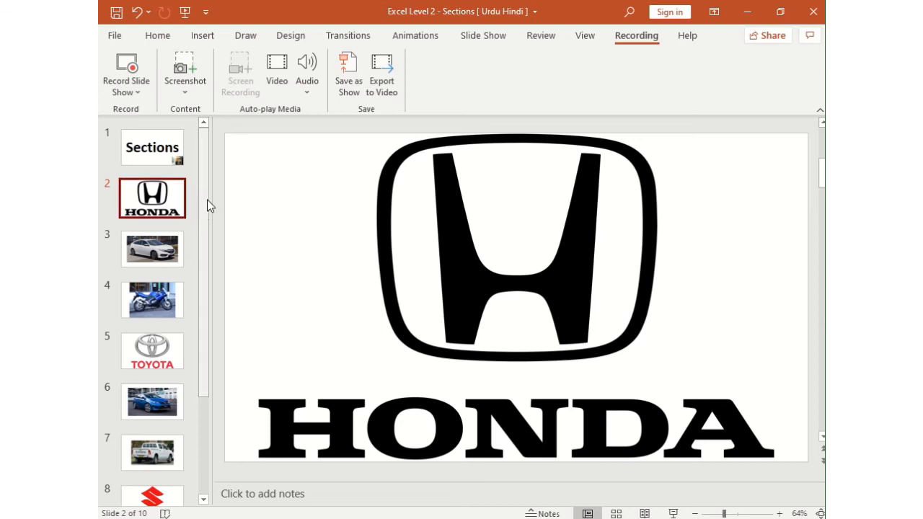
Add a new section between the title slide and the Honda logo slide.
scroll(205, 199, down, 1)
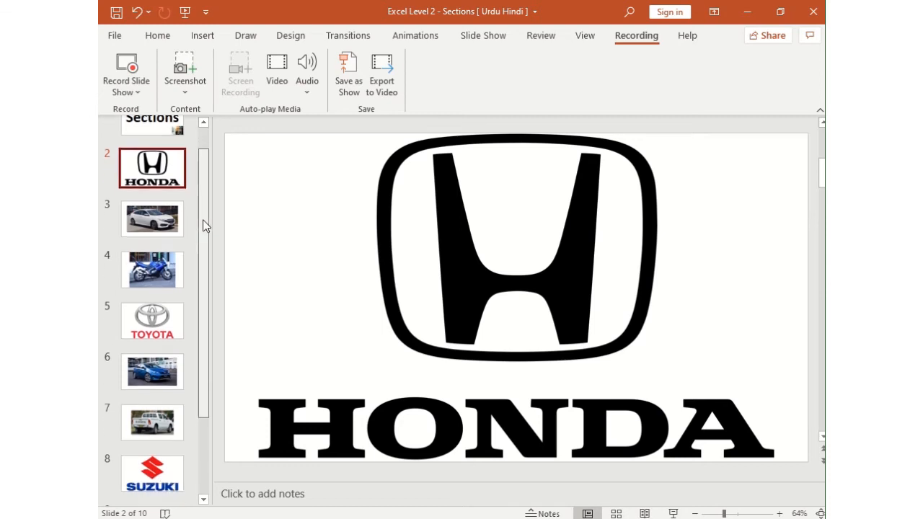
scroll(203, 228, down, 1)
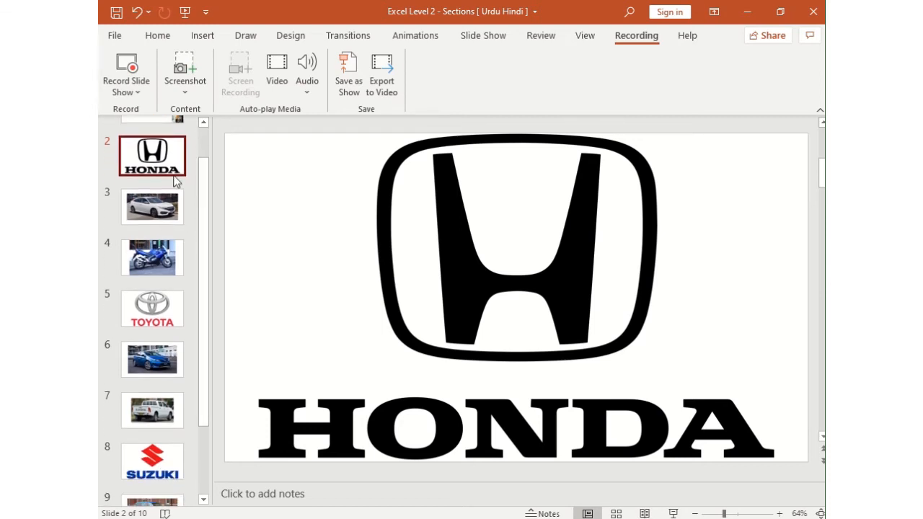
drag(205, 291, 193, 246)
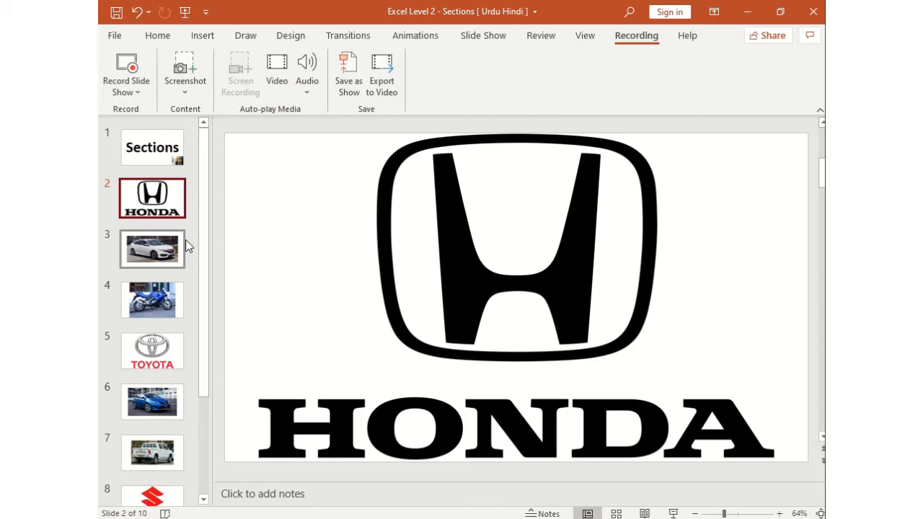
click(162, 176)
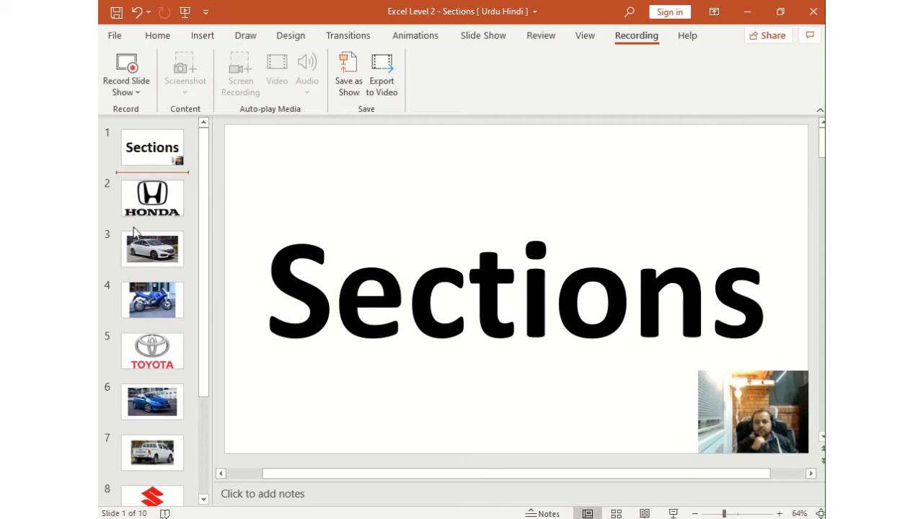
drag(150, 183, 150, 177)
right_click(148, 173)
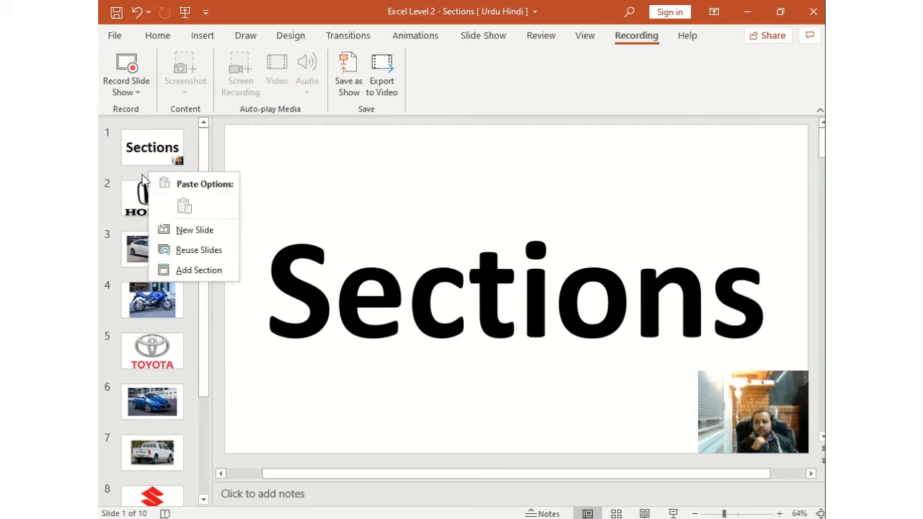
click(199, 271)
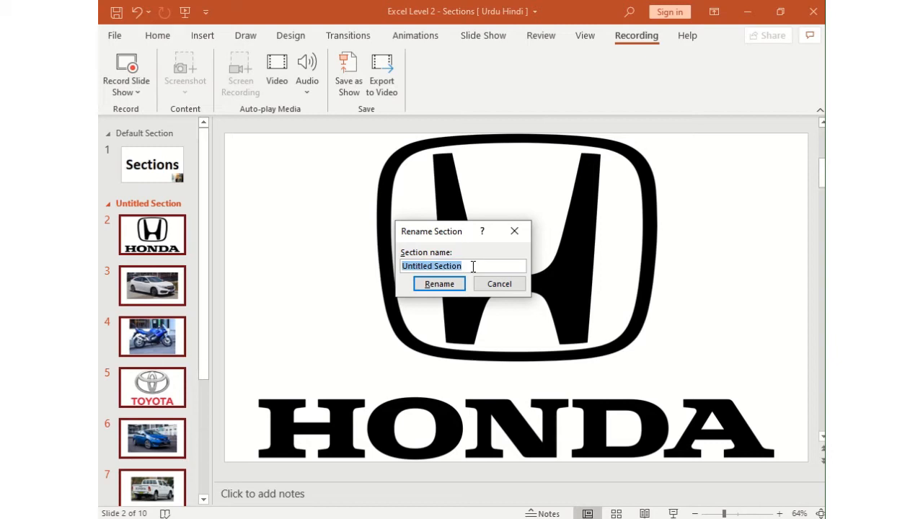
Name the new section Honda.
text(Hinda)
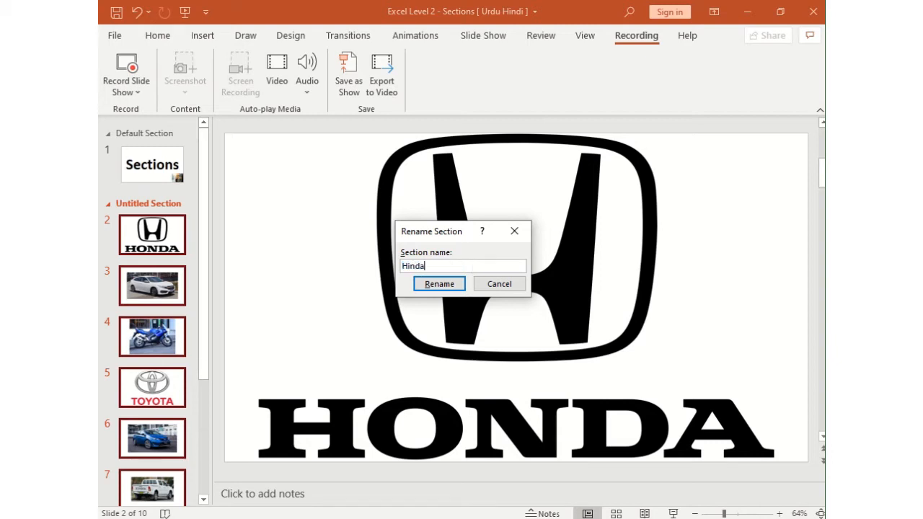
key(BackSpace)
key(BackSpace)
key(BackSpace)
key(BackSpace)
text(onda)
key(Tab)
key(Return)
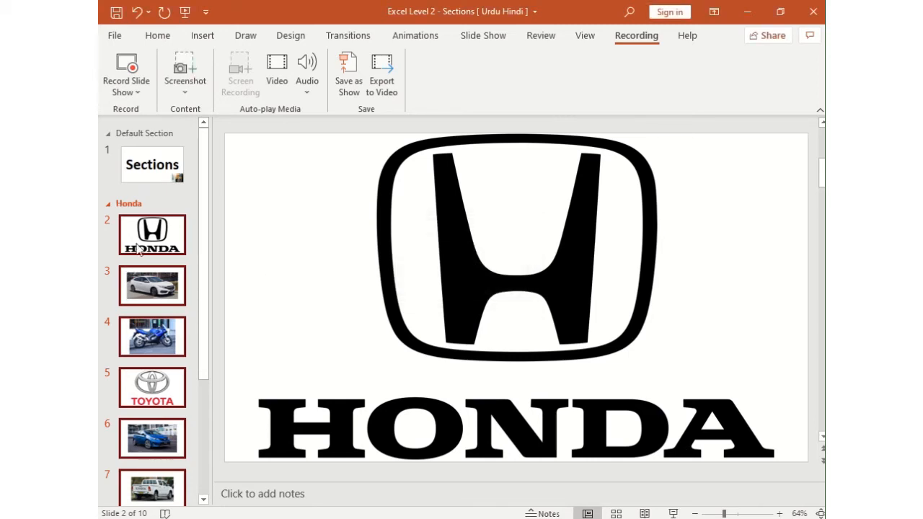
Review which slides fall under the Honda section, collapsing it and expanding it again.
drag(201, 202, 203, 349)
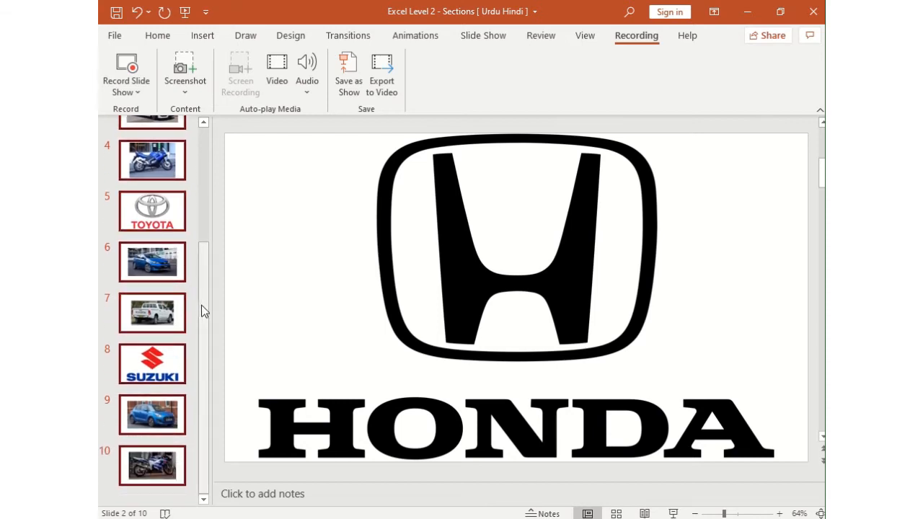
drag(201, 305, 182, 173)
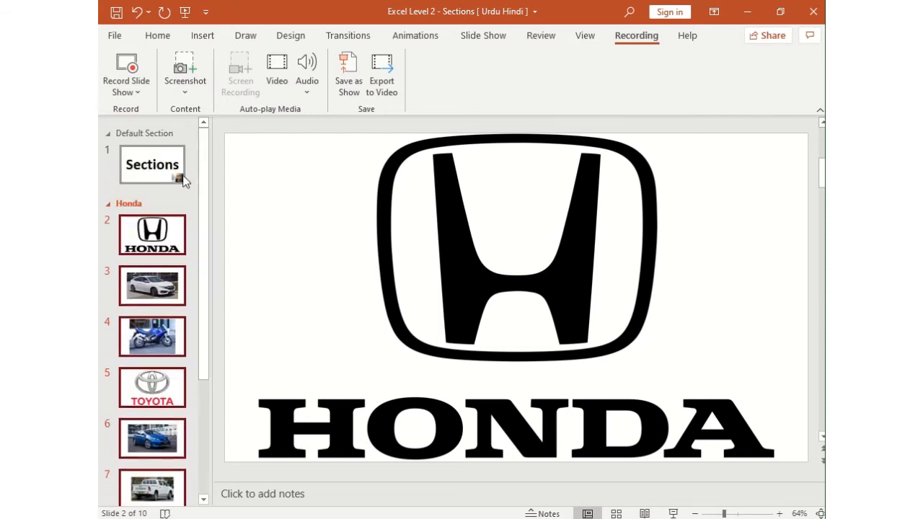
click(109, 205)
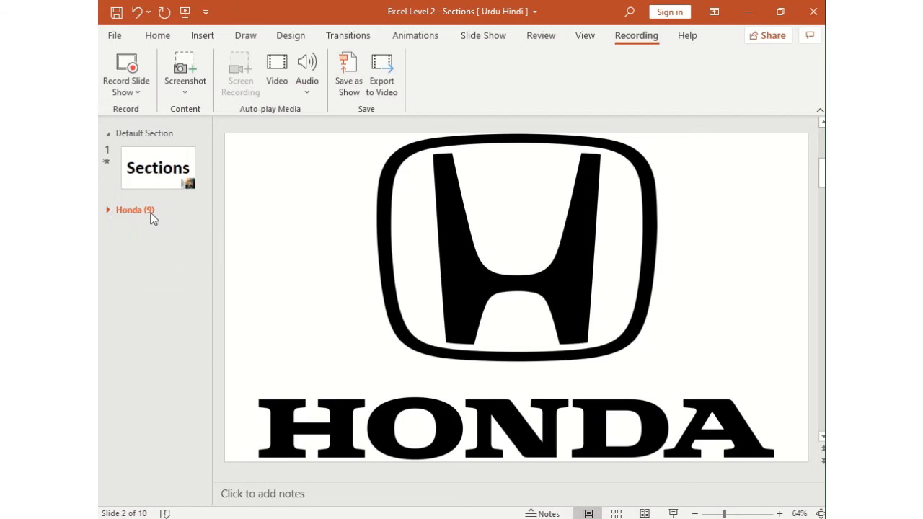
click(109, 209)
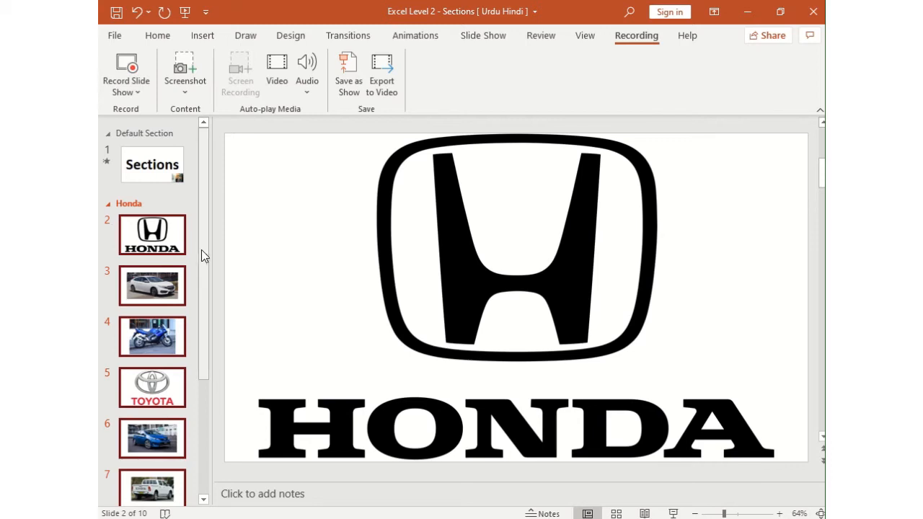
Add a section named Toyota starting at the Toyota logo slide, after the blue motorcycle slide.
scroll(195, 286, down, 1)
drag(183, 291, 160, 311)
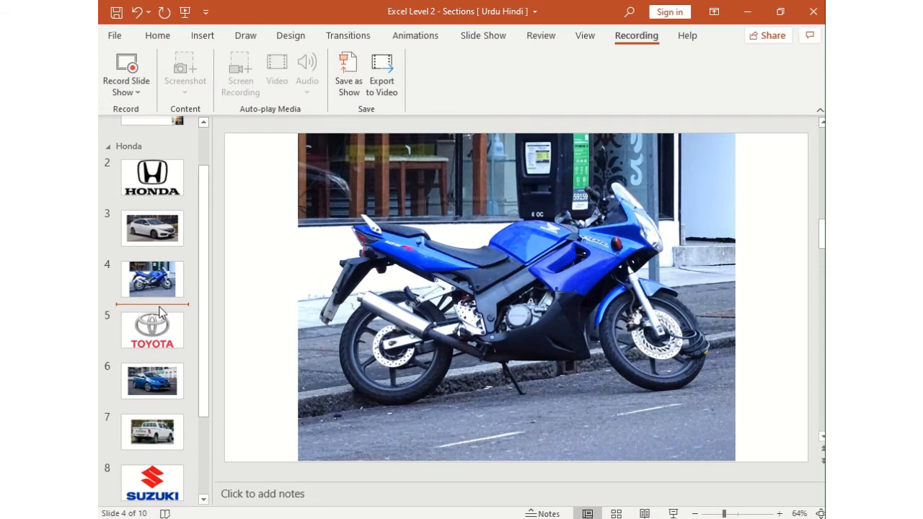
right_click(160, 312)
click(209, 404)
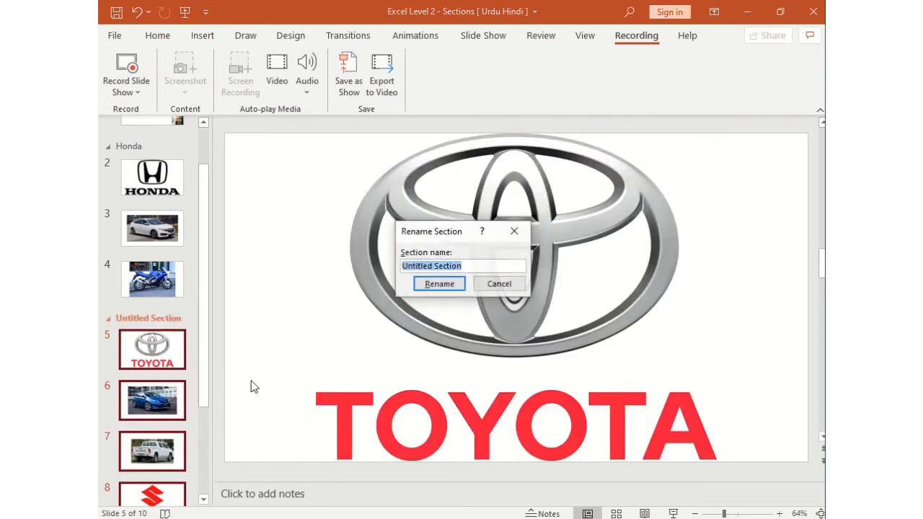
text(Toyota)
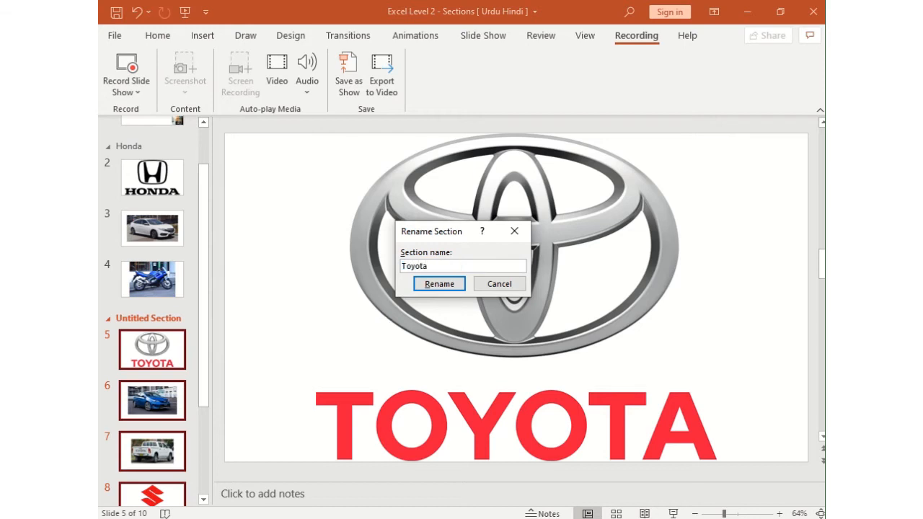
key(Return)
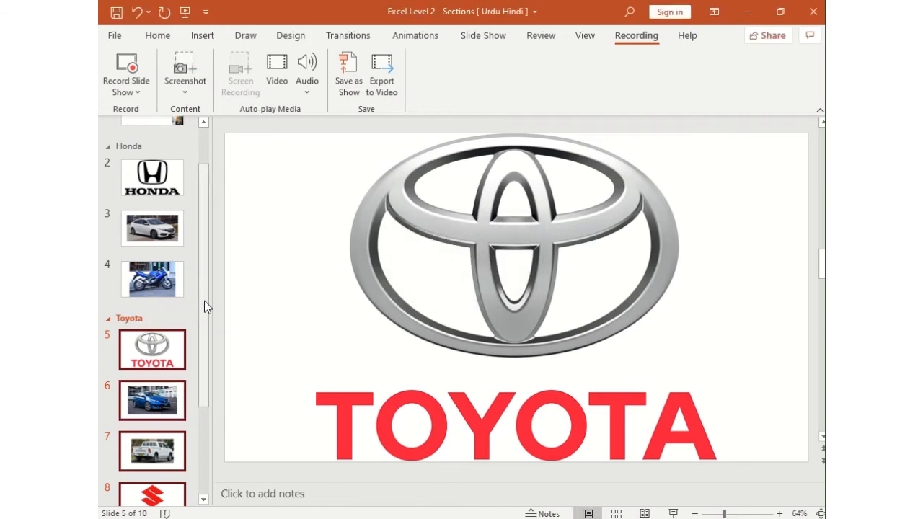
Collapse the Toyota section to check the grouping and expand it again.
scroll(198, 360, down, 2)
scroll(198, 360, down, 2)
click(107, 208)
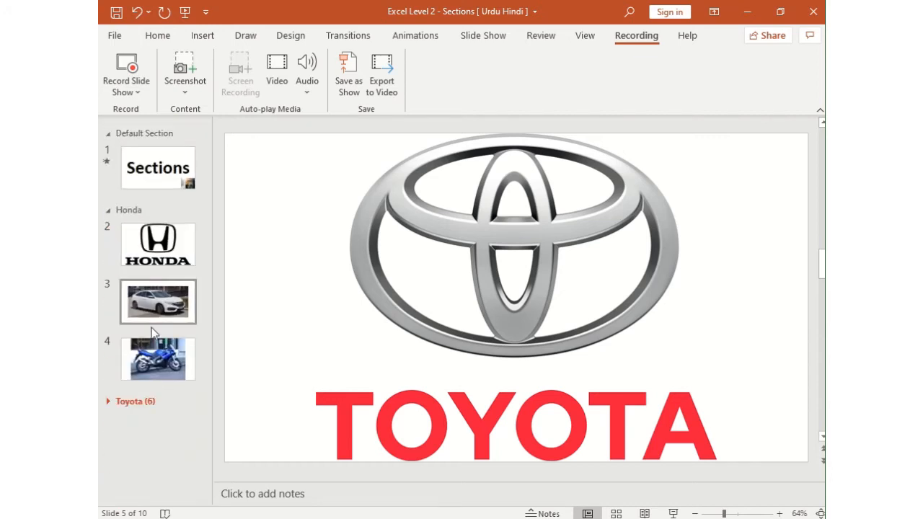
click(113, 403)
Add a section named Suzuki starting at the Suzuki logo slide, after the white Toyota pickup slide.
scroll(159, 392, down, 5)
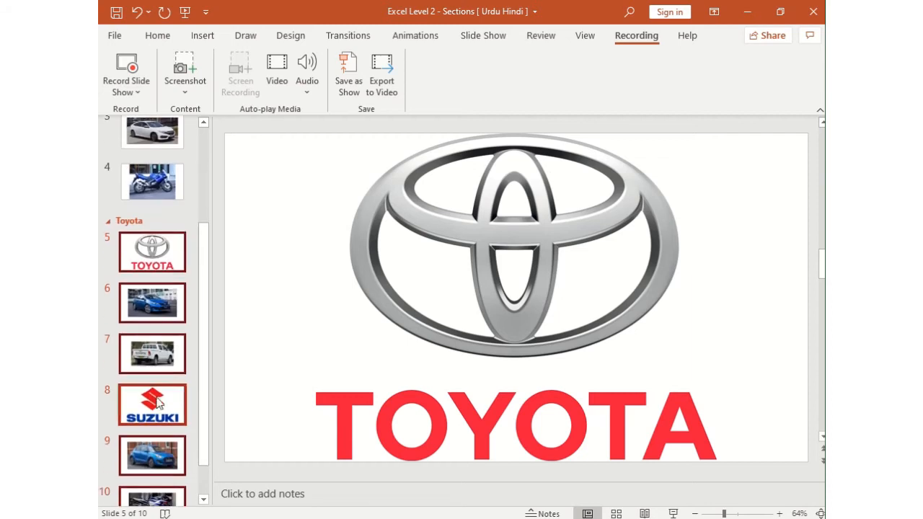
click(157, 380)
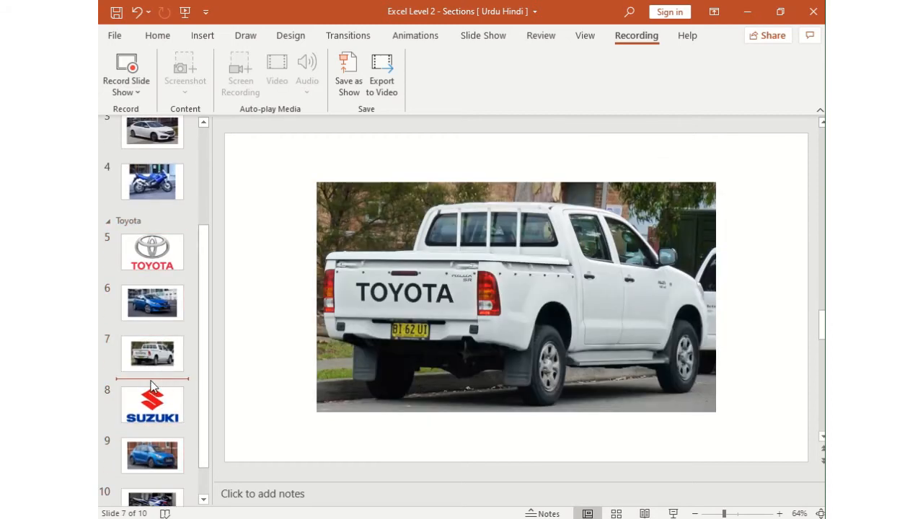
key(ctrl)
right_click(151, 385)
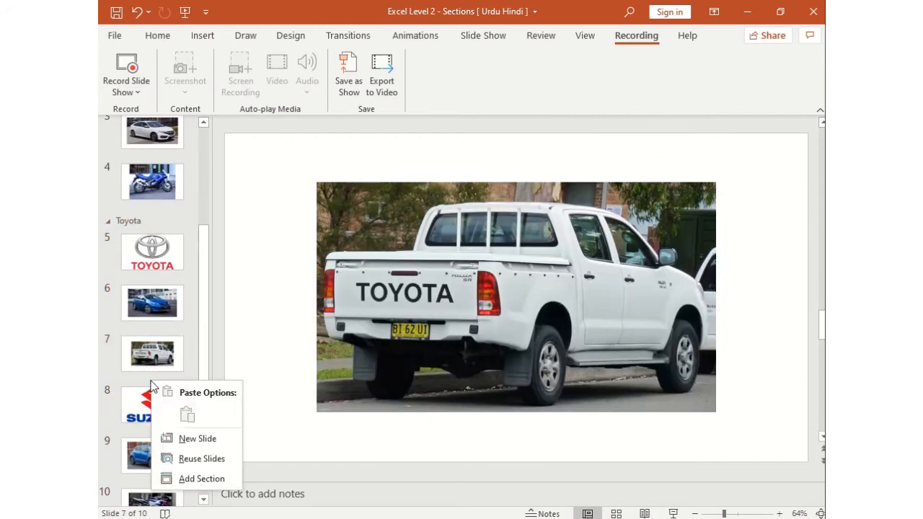
click(203, 478)
text(Suzuki)
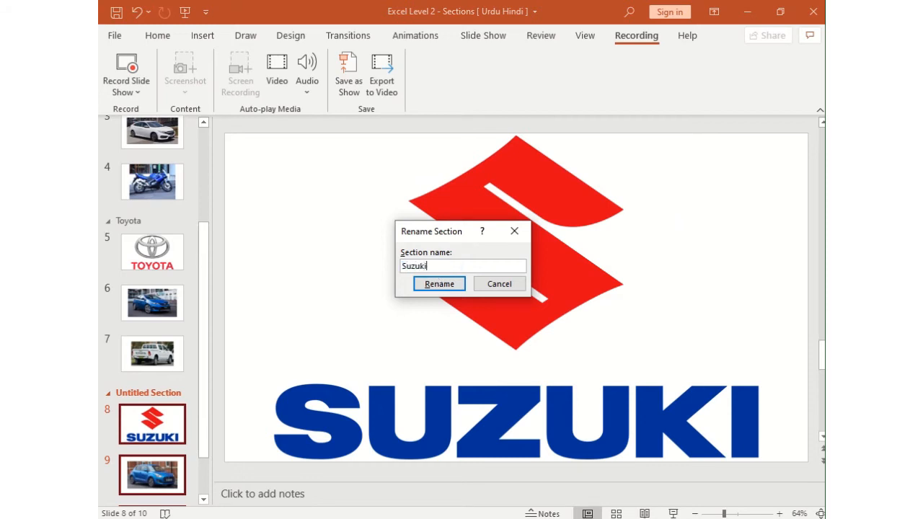
key(Return)
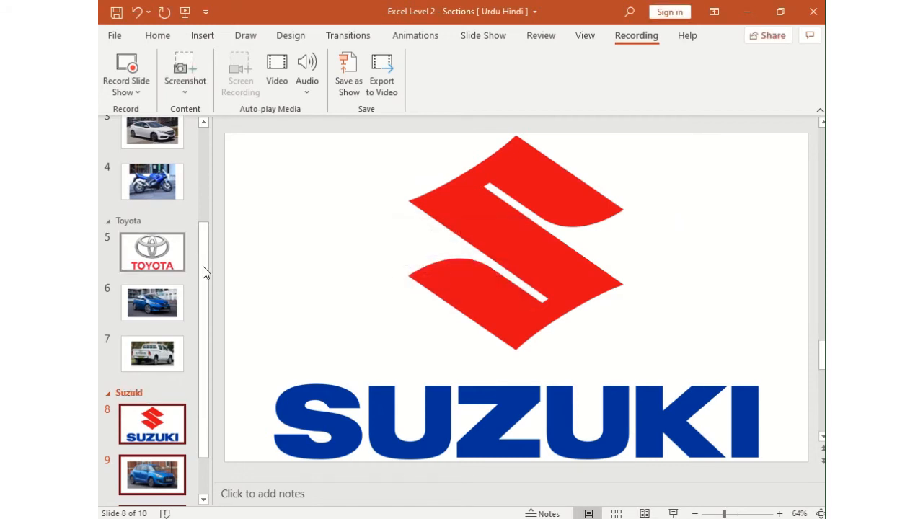
Collapse the Honda, Toyota, Suzuki and Default sections so only their headings are listed.
scroll(186, 243, up, 4)
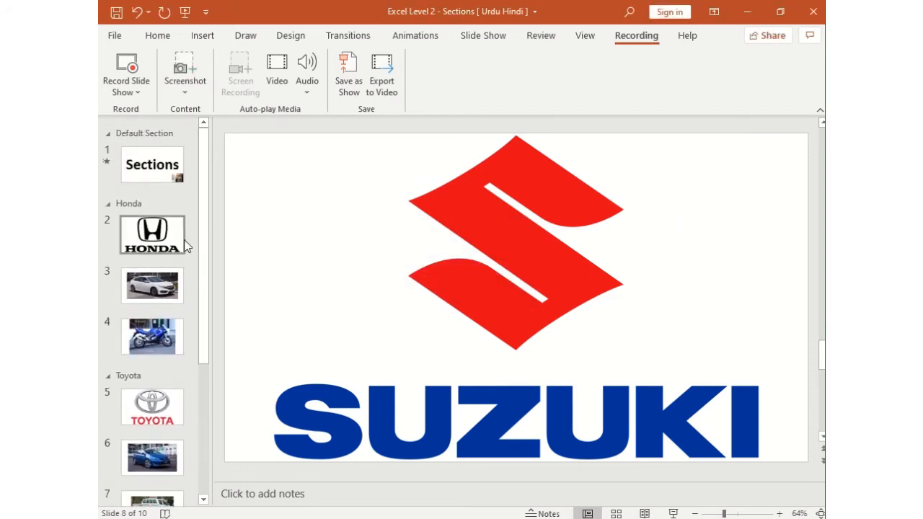
click(110, 206)
click(110, 230)
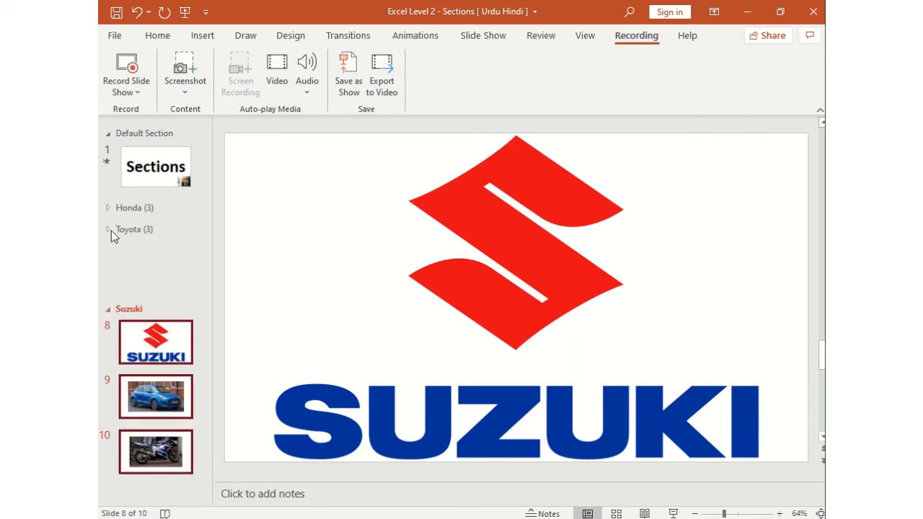
click(114, 253)
click(108, 132)
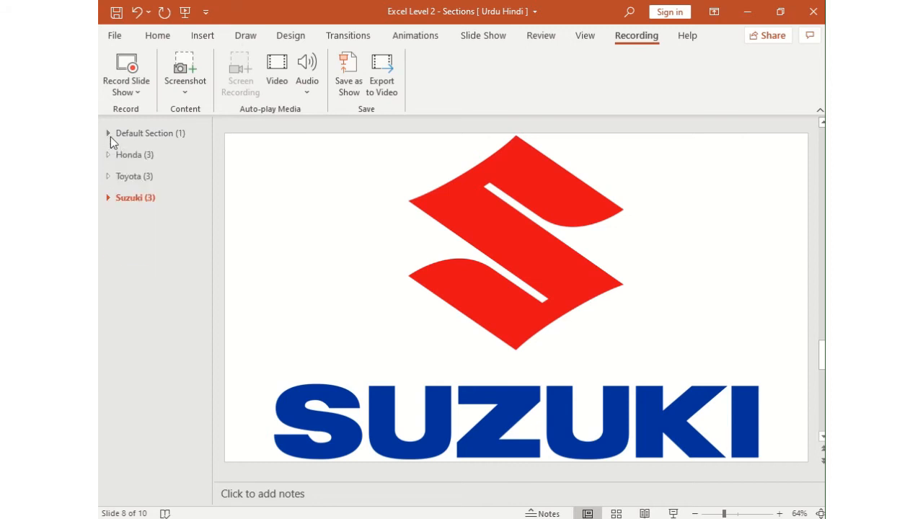
Examine the slides of each section by expanding and collapsing Default Section, Honda, Toyota and Suzuki one after another.
click(109, 133)
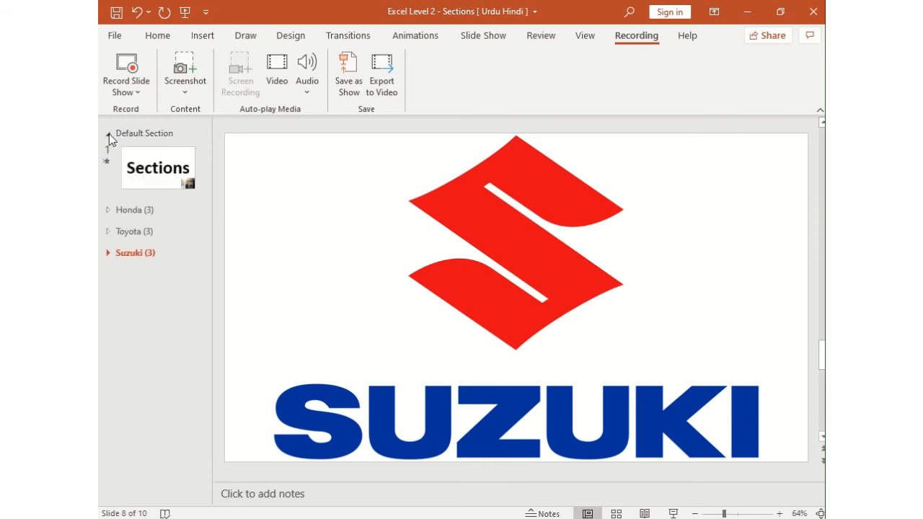
click(108, 133)
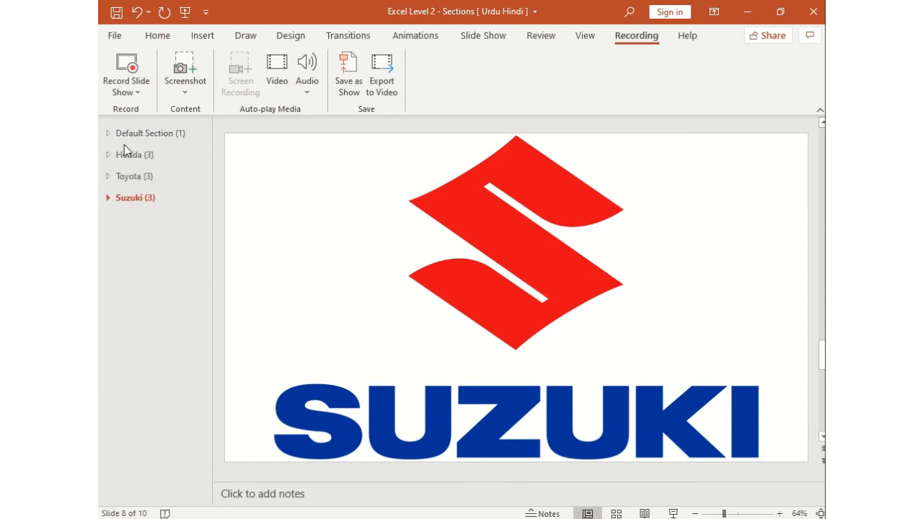
click(106, 155)
click(105, 155)
click(108, 176)
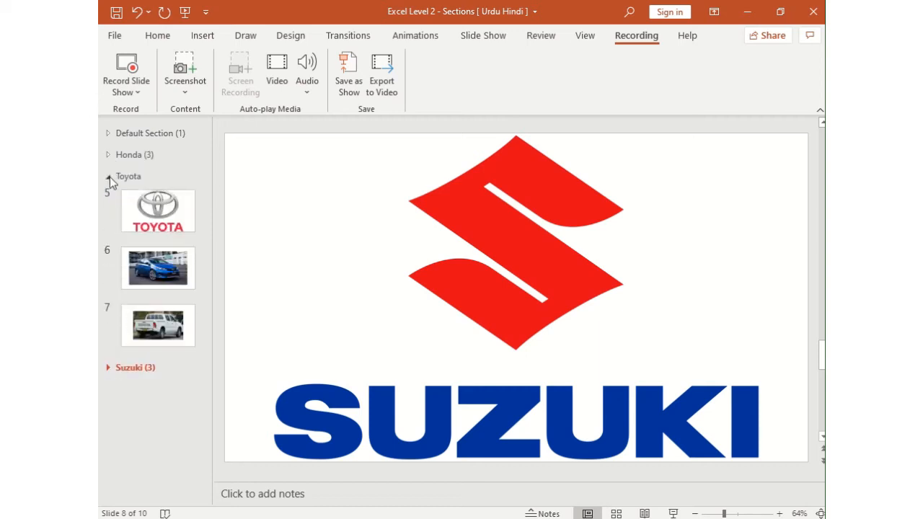
click(109, 177)
click(107, 202)
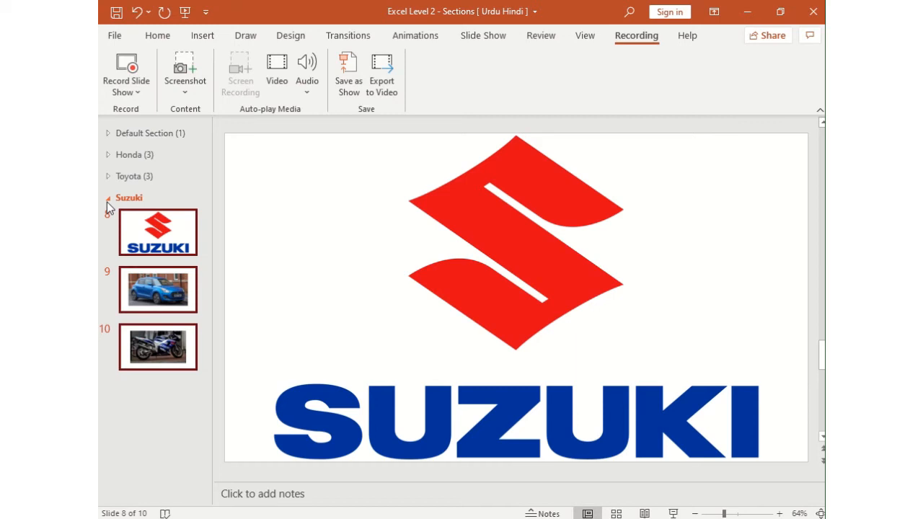
click(107, 202)
click(112, 156)
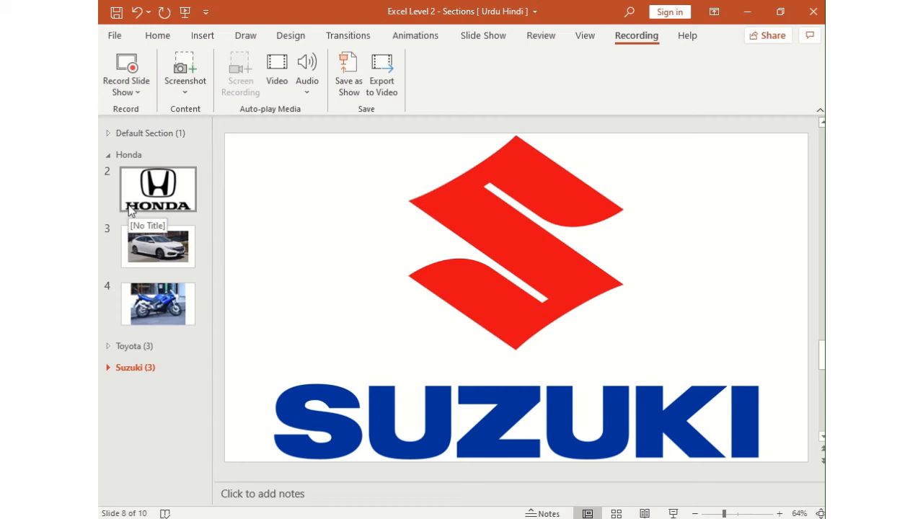
click(109, 155)
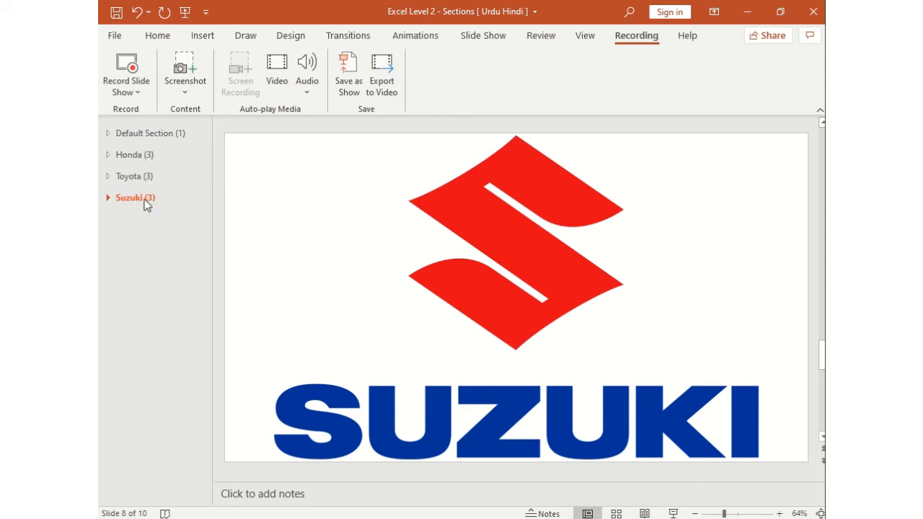
Reorder the collapsed sections by moving Suzuki above Toyota and Honda below Toyota.
drag(146, 205, 143, 170)
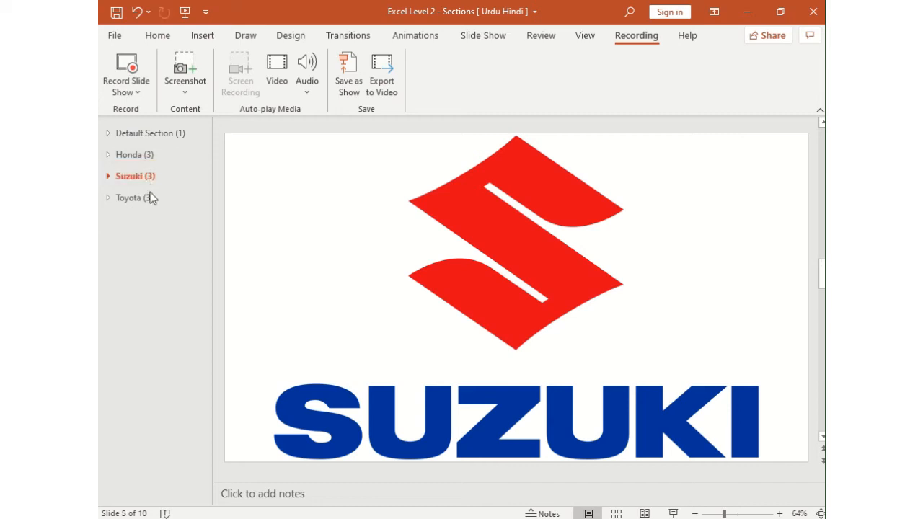
click(107, 176)
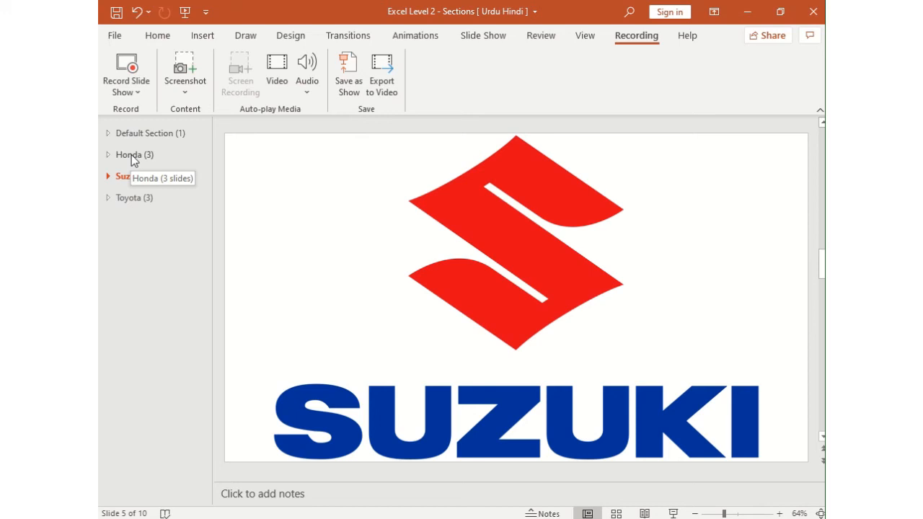
drag(131, 154, 130, 202)
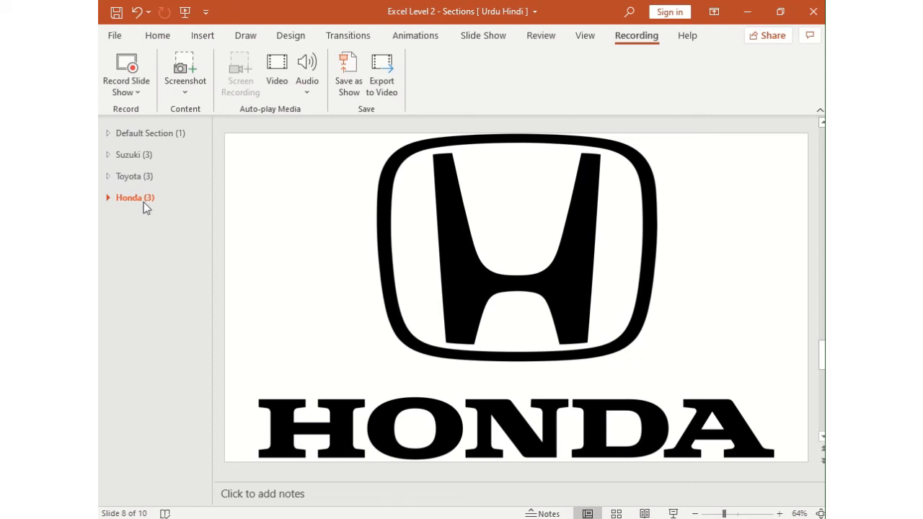
click(141, 181)
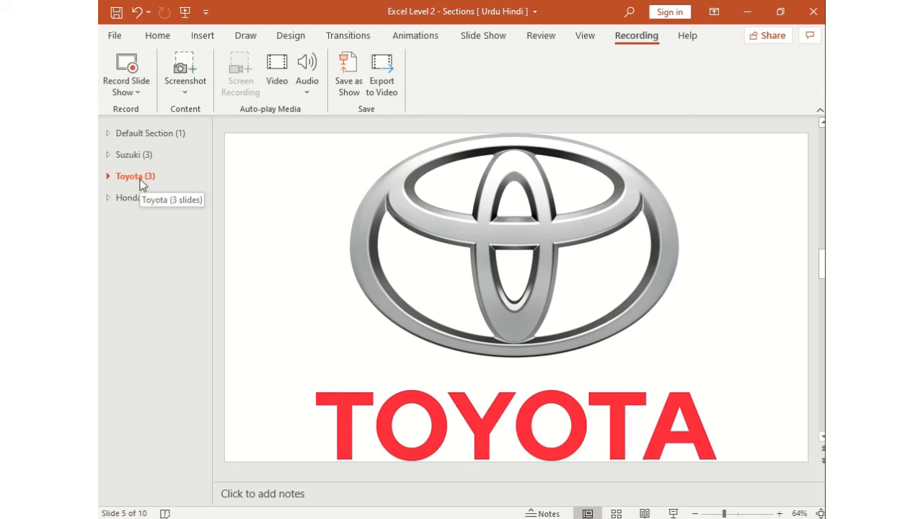
Delete the collapsed Toyota section together with its slides, and collapse the Honda section.
key(Delete)
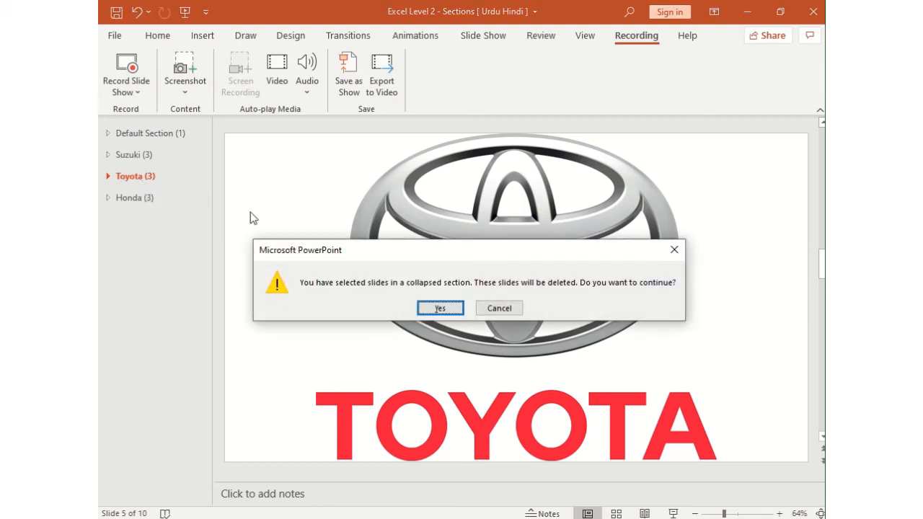
click(424, 309)
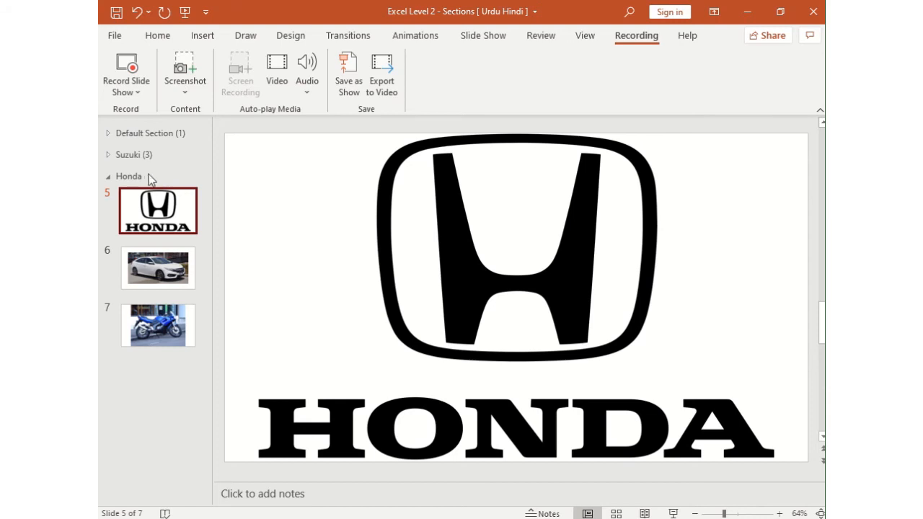
click(107, 178)
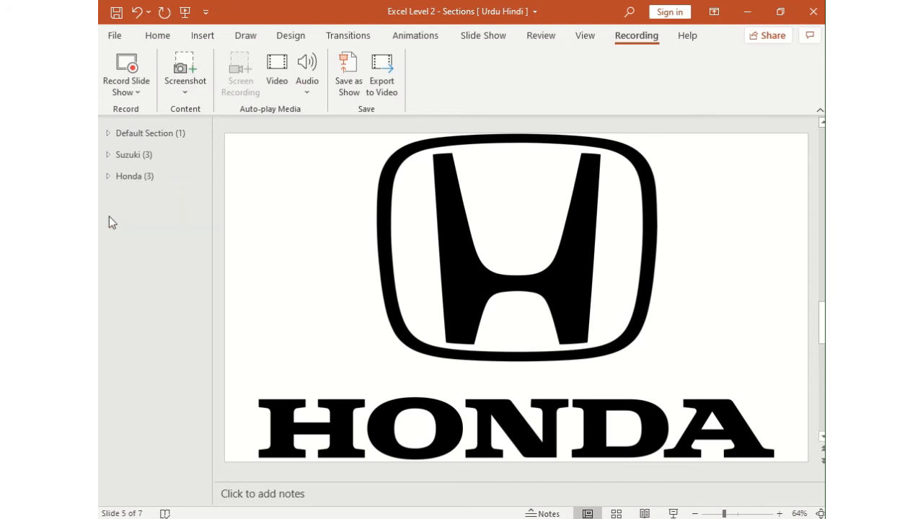
Undo the deletion of the Toyota section and collapse the restored section.
click(136, 11)
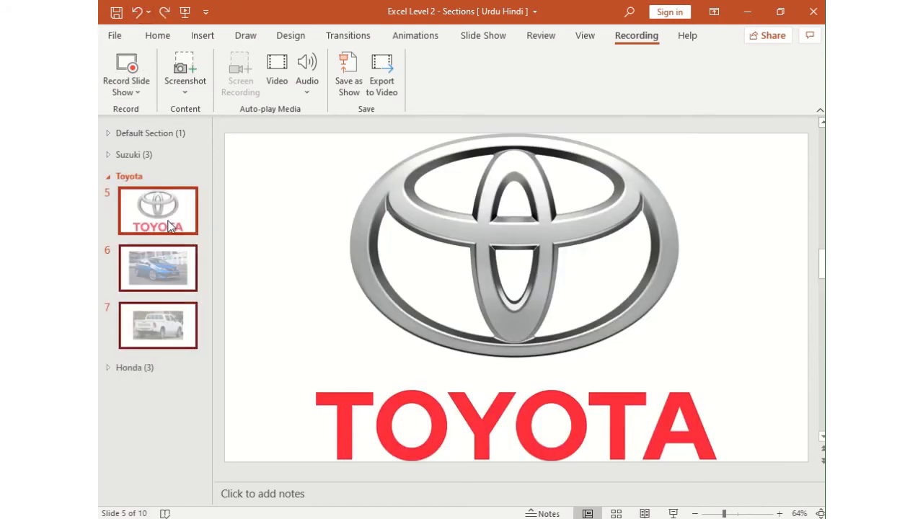
click(108, 176)
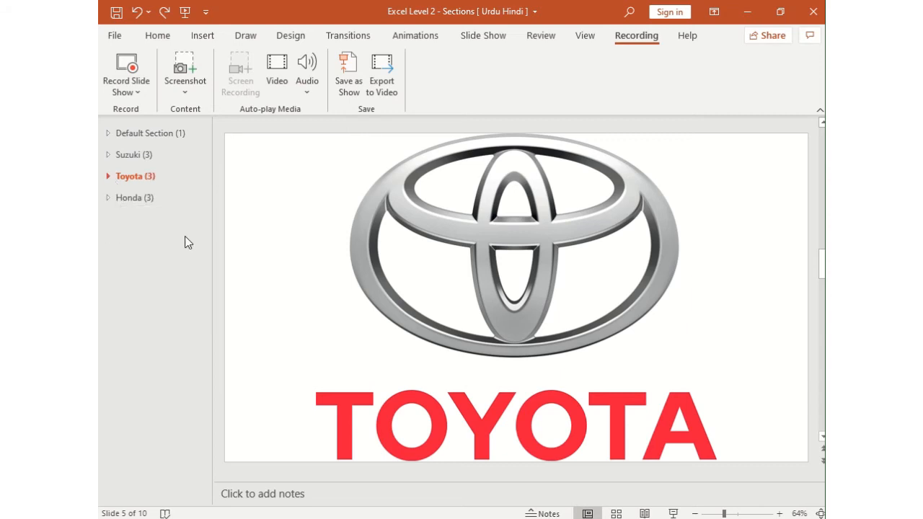
Switch to Slide Sorter view and inspect the Suzuki section's slides by expanding and collapsing it.
click(616, 513)
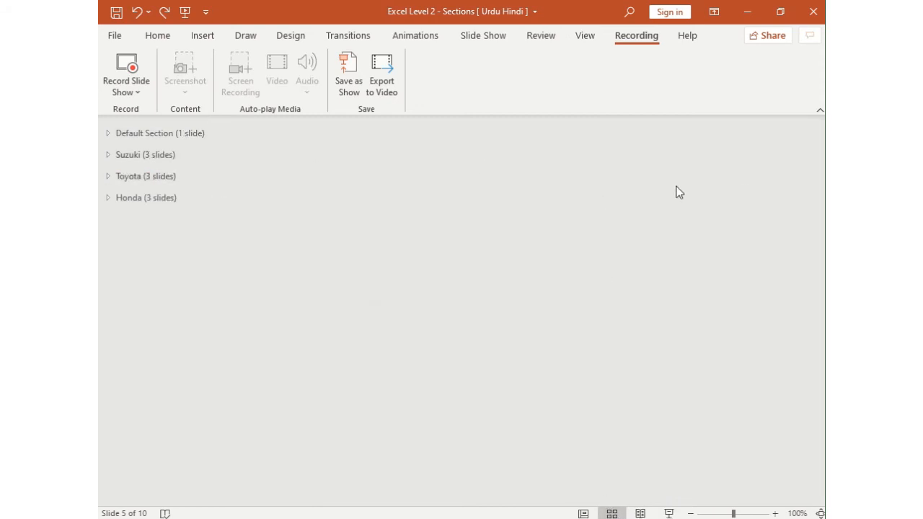
click(108, 155)
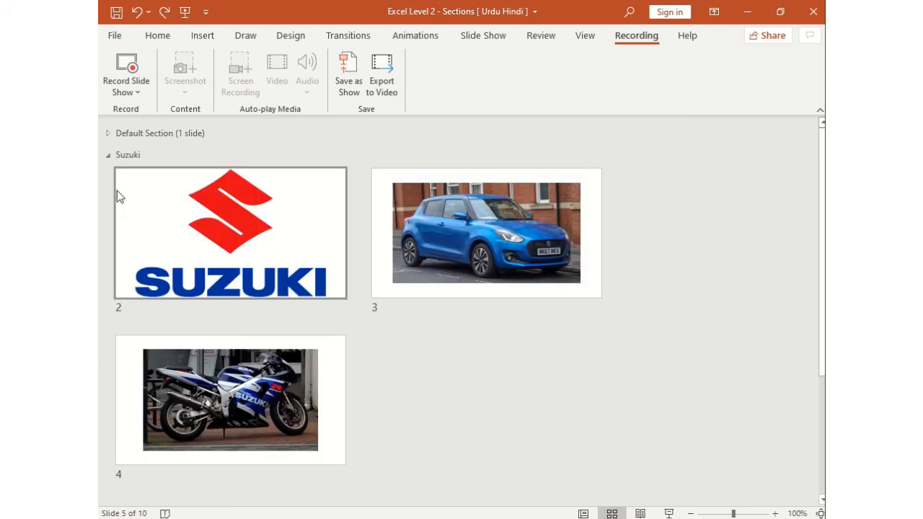
click(108, 155)
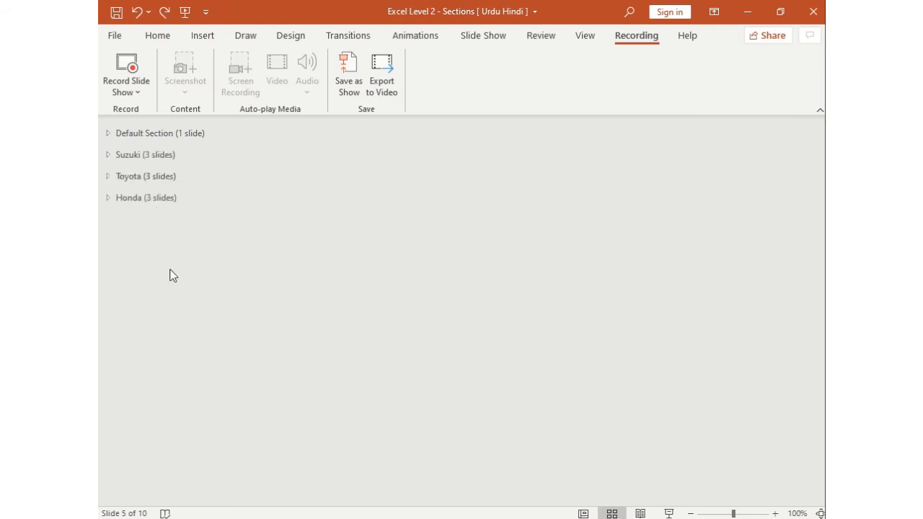
Reduce the Slide Sorter zoom to 70% and expand the Honda, Toyota, Suzuki and Default sections.
click(691, 514)
click(691, 514)
click(690, 514)
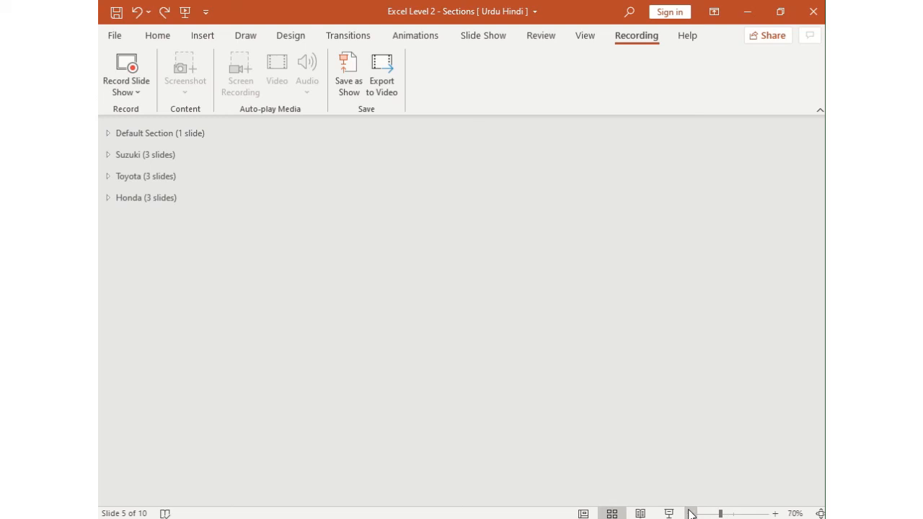
click(108, 198)
click(109, 177)
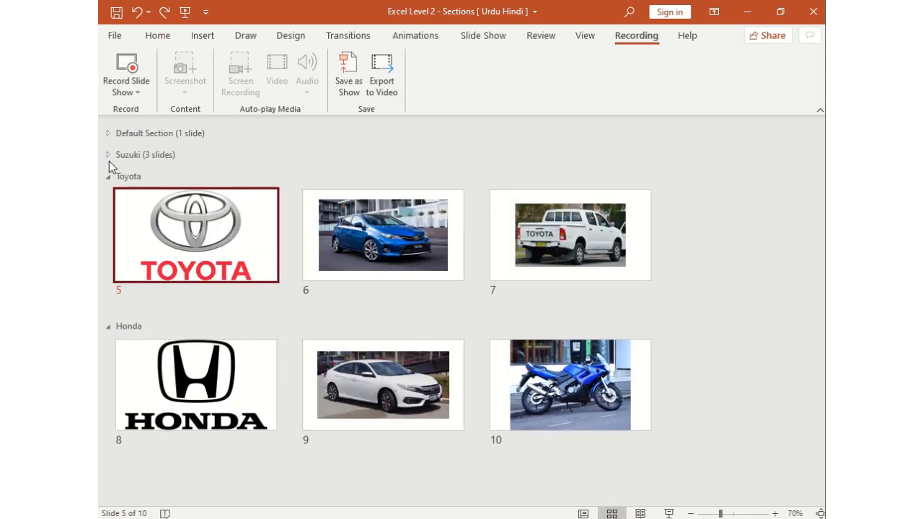
click(108, 154)
click(108, 134)
click(109, 133)
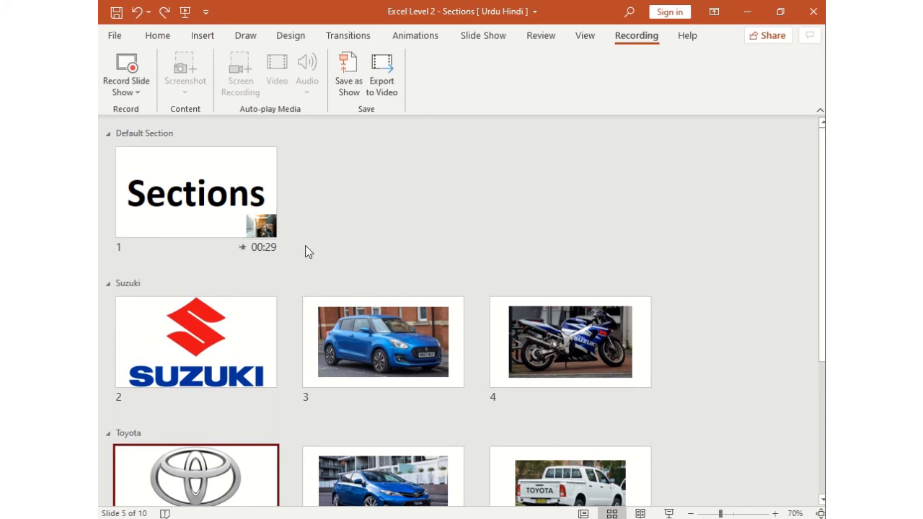
Try to move the Toyota section above the Suzuki section in the Slide Sorter.
scroll(261, 308, down, 2)
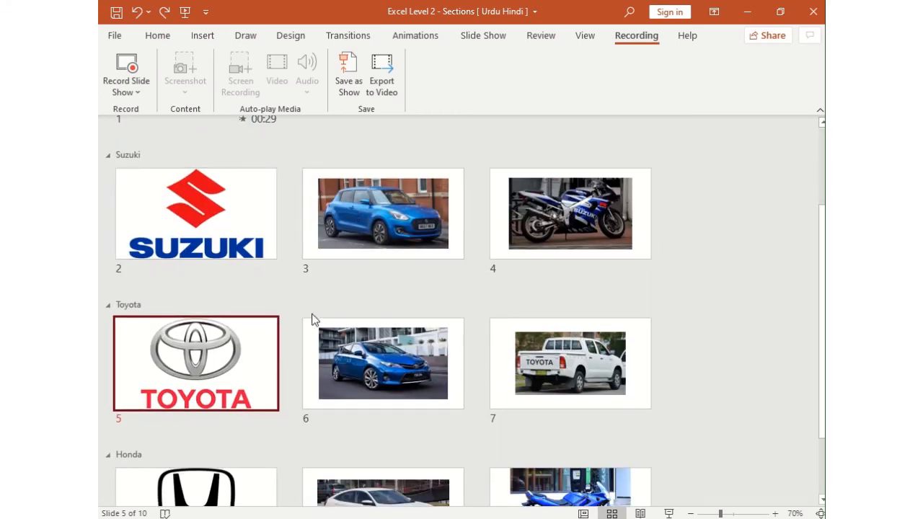
drag(133, 310, 126, 166)
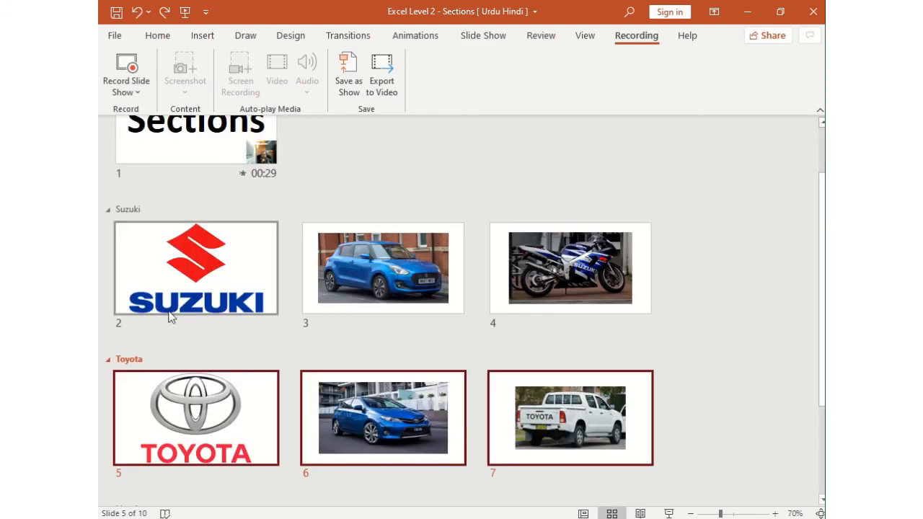
Return to Normal view and collapse the Toyota and Suzuki sections in the slide list.
click(584, 513)
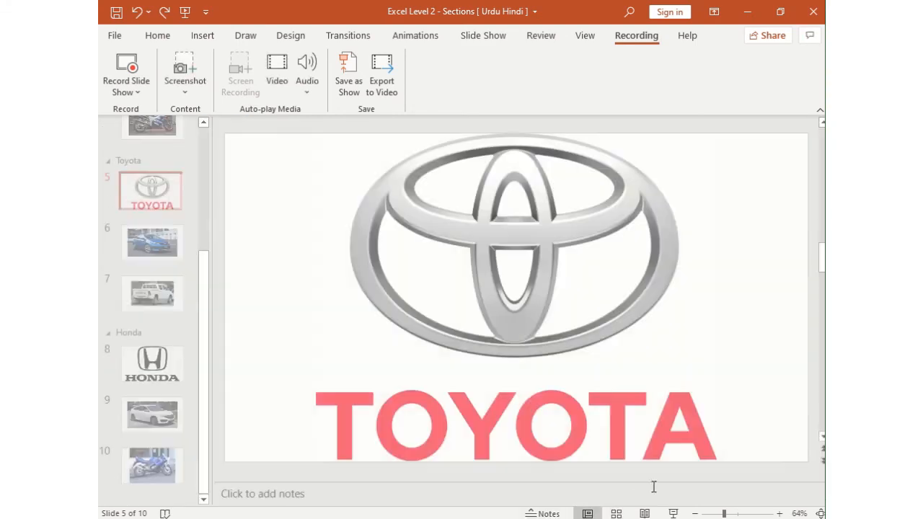
click(109, 161)
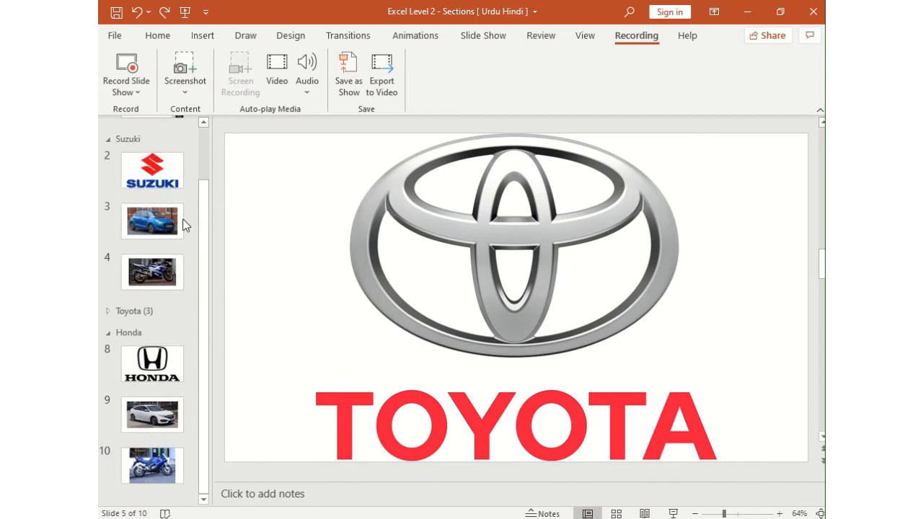
click(109, 141)
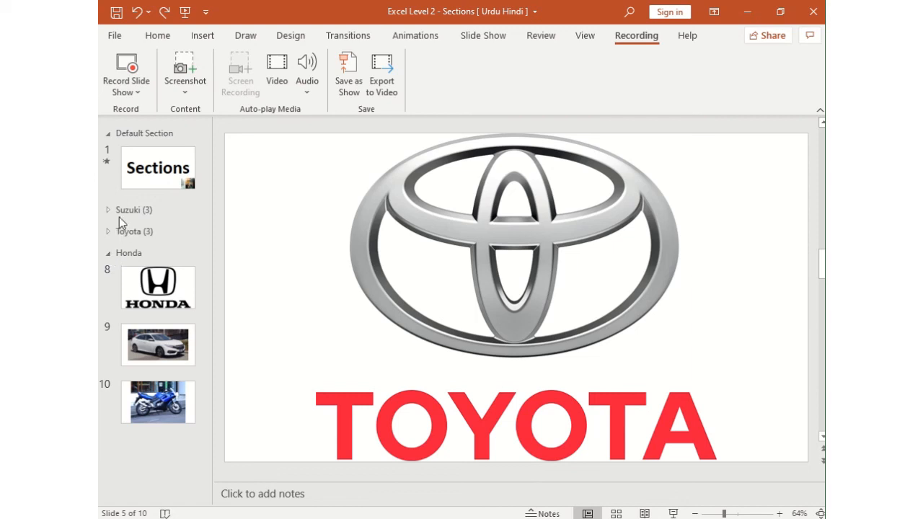